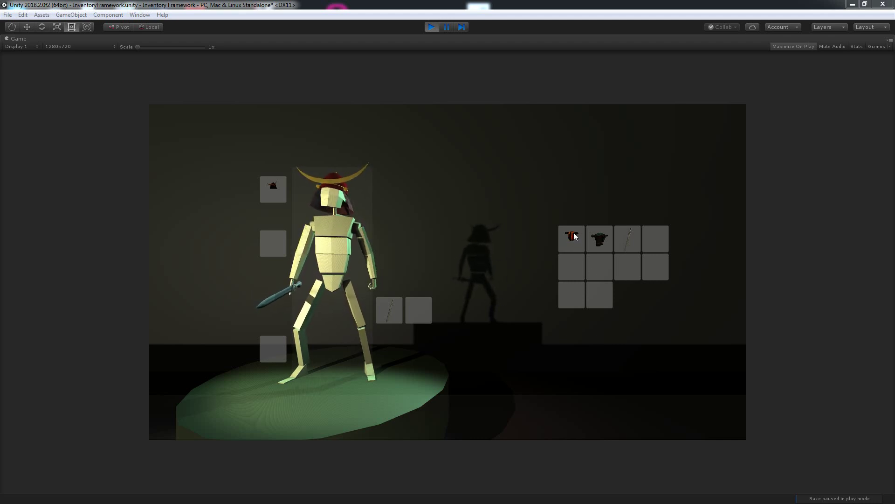
- Put the red armour on the character's chest and return the dark armour to the inventory
left_click_drag(573, 234, 273, 242)
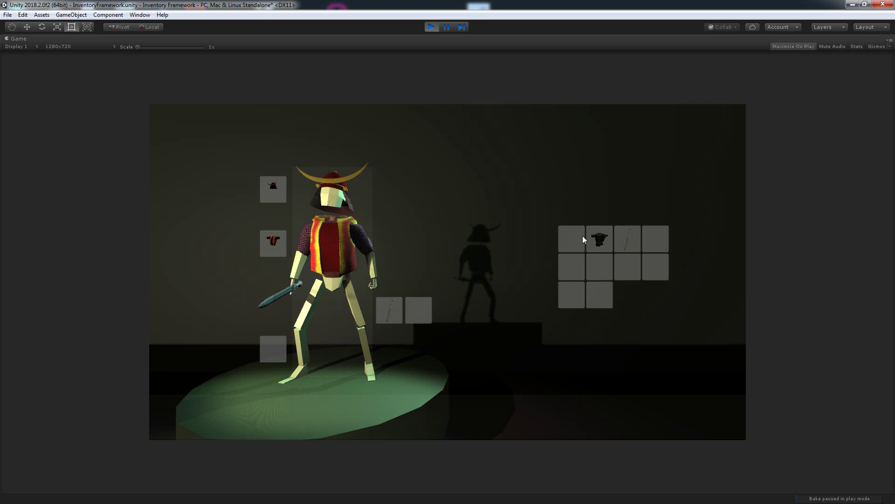
left_click_drag(591, 238, 273, 243)
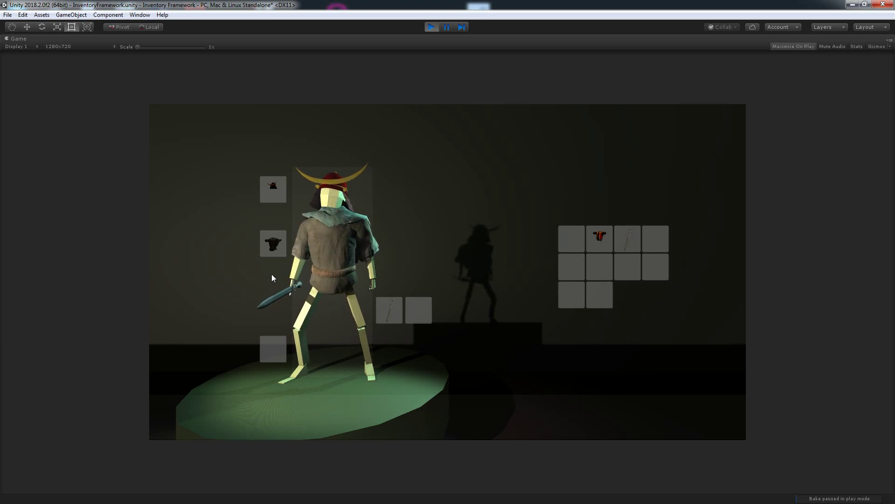
left_click_drag(333, 266, 569, 270)
left_click_drag(599, 236, 271, 245)
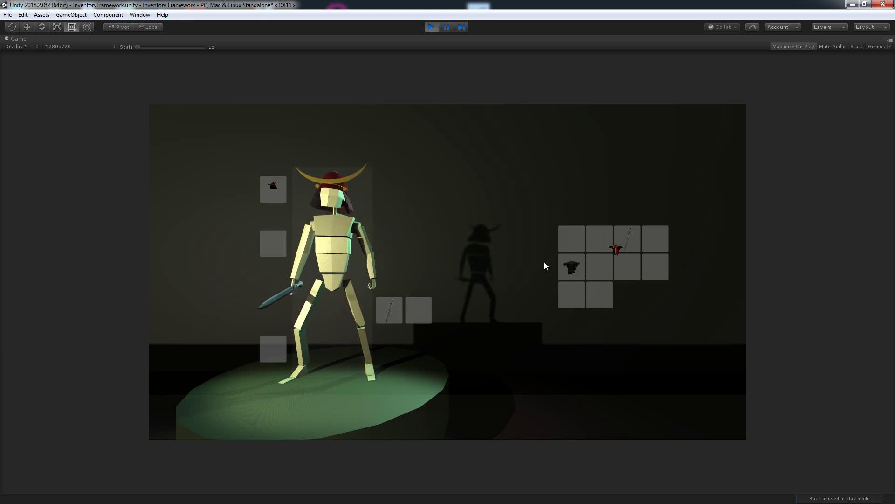
mouse_move(274, 187)
left_mouse_down()
mouse_move(570, 236)
mouse_move(273, 189)
left_mouse_up()
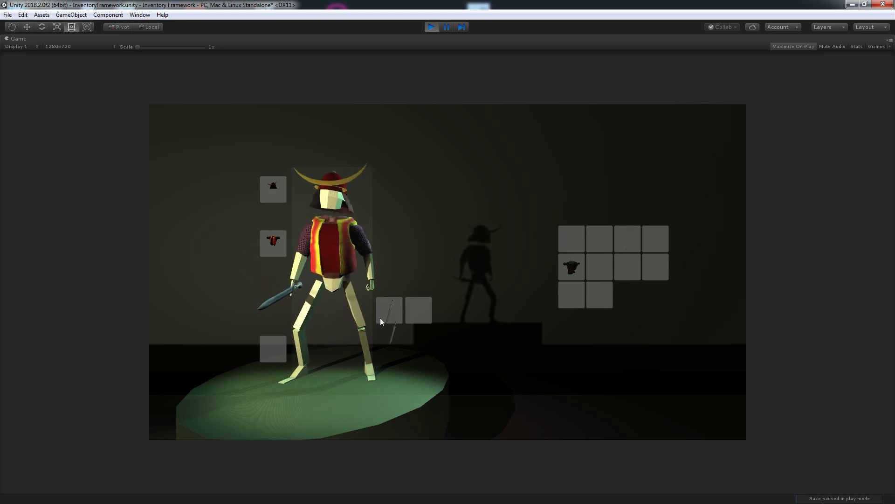
- Move the swords into the inventory grid and drop the dark armour on the ground
mouse_move(633, 237)
left_mouse_down()
mouse_move(393, 315)
mouse_move(577, 237)
left_mouse_up()
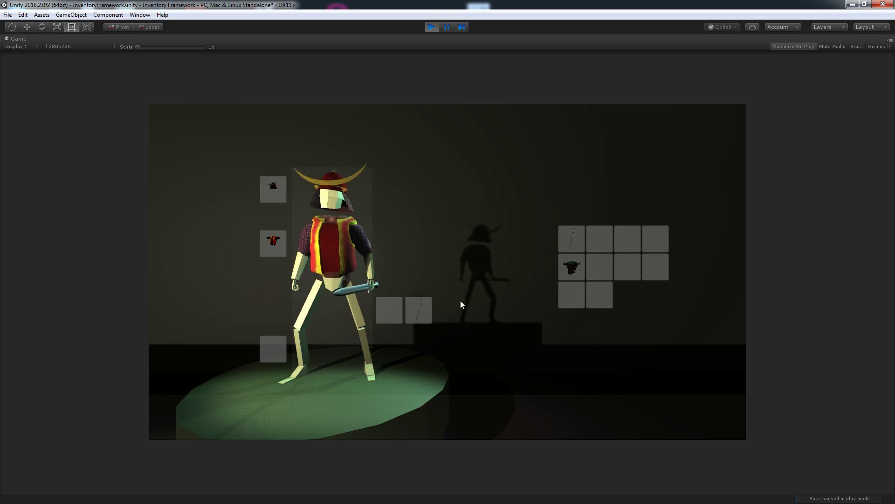
left_click_drag(419, 311, 603, 235)
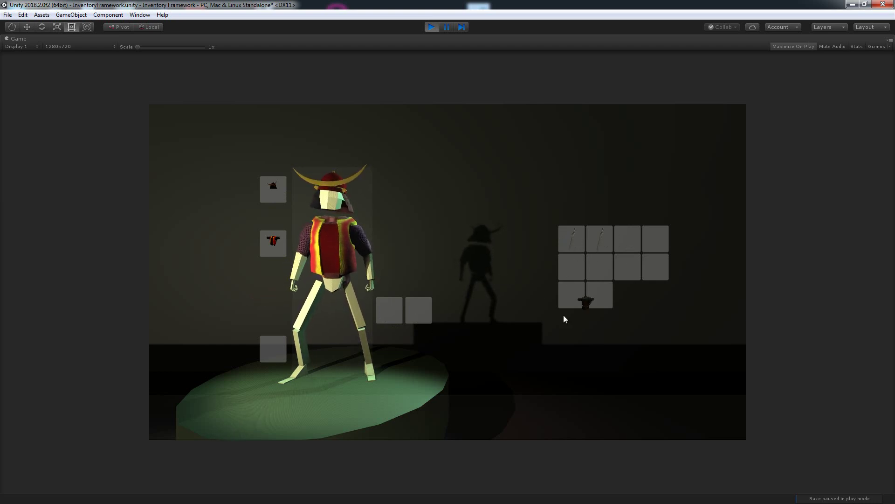
left_click_drag(586, 301, 491, 406)
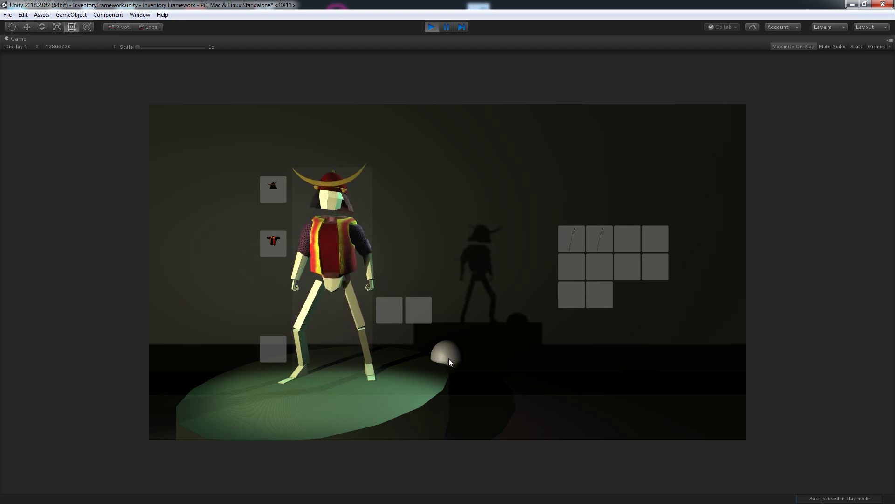
- Pick up the floor item, try on the dark shirt, revert to red armour, and re-seat the helmet
left_click(448, 358)
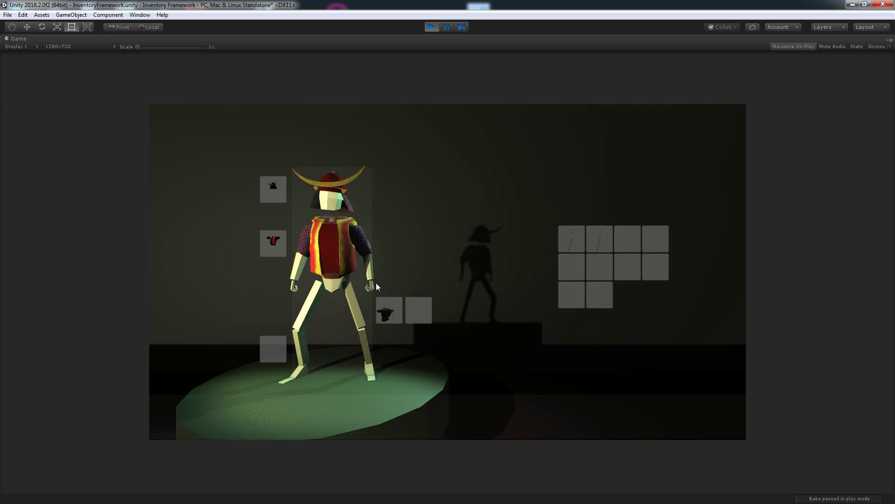
left_click_drag(389, 313, 269, 241)
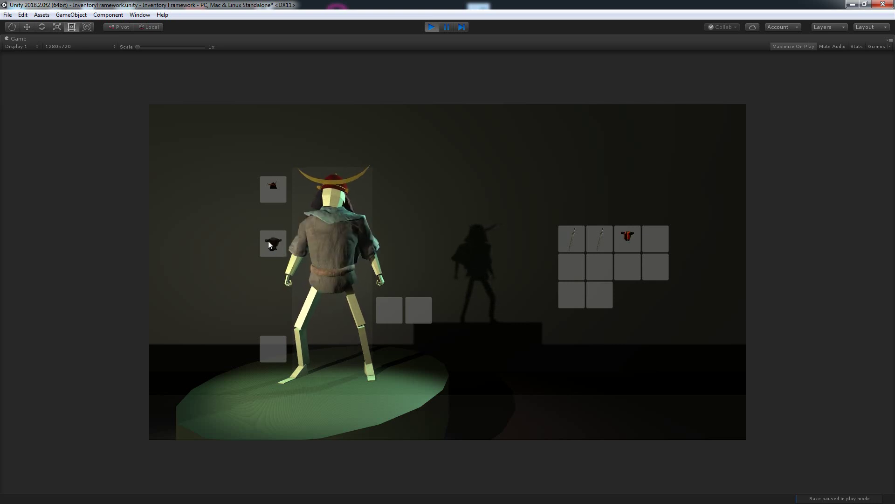
left_click(326, 243)
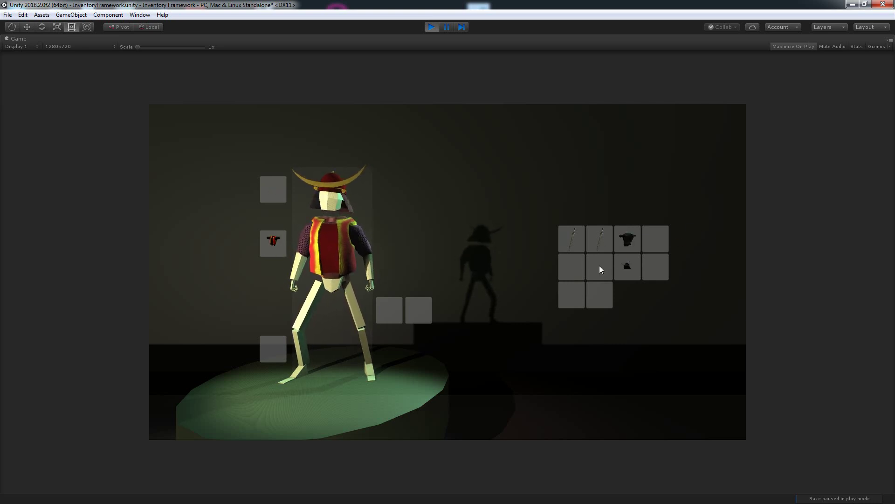
left_click(570, 260)
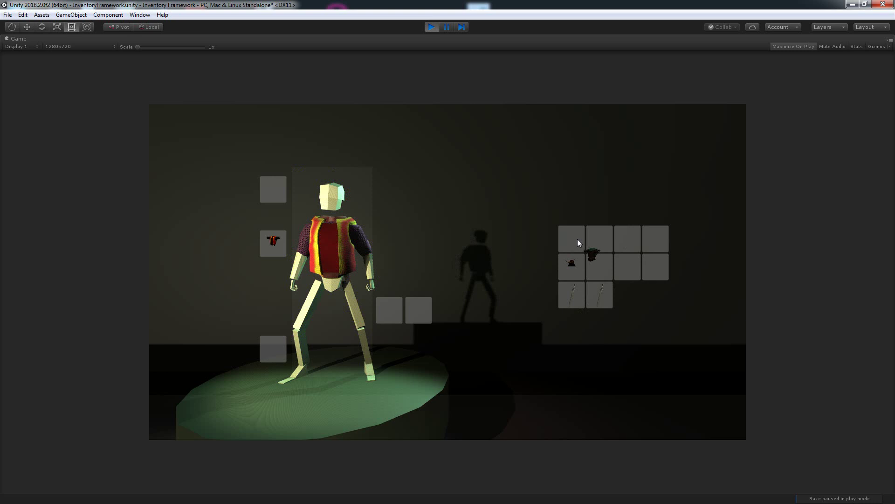
left_click(571, 266)
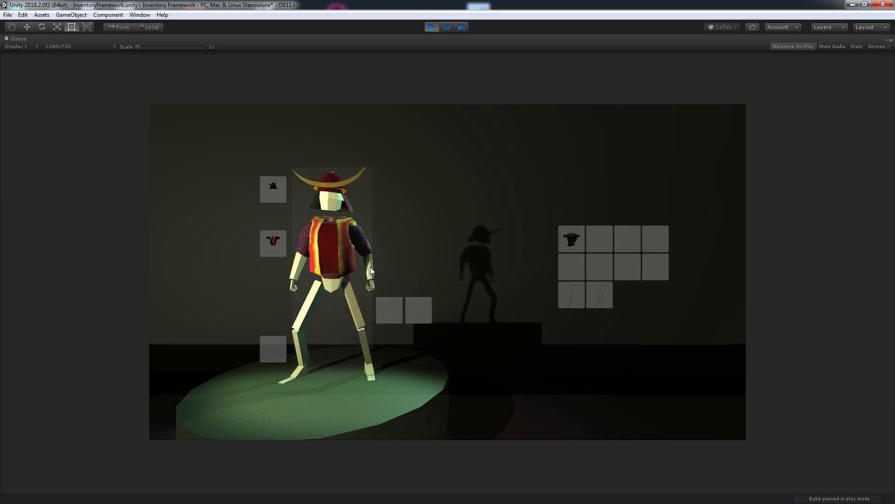
- Drop the red armour, helmet and both swords on the ground, then collect them into the grid
left_click_drag(272, 242, 393, 414)
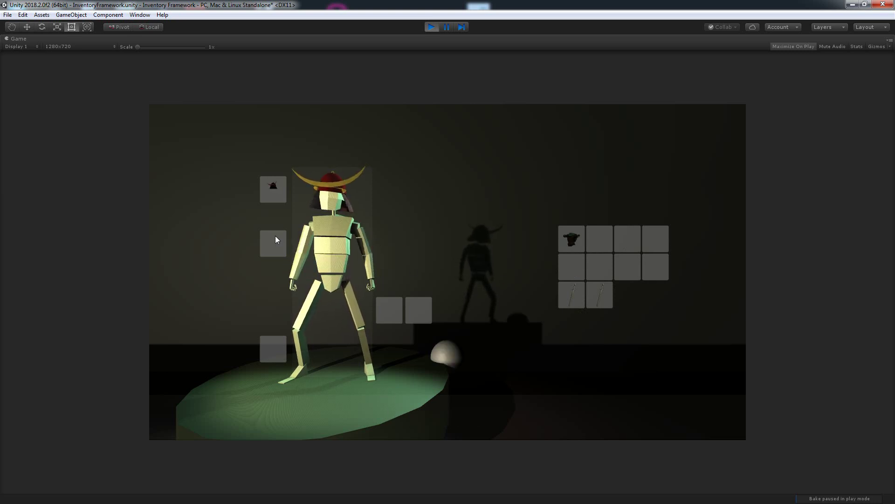
left_click_drag(273, 188, 443, 399)
left_click_drag(575, 241, 472, 376)
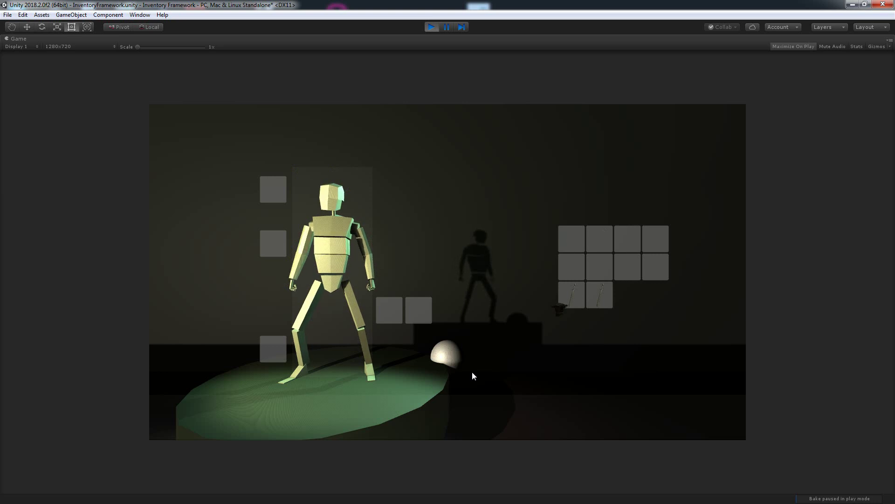
left_click_drag(585, 304, 467, 391)
mouse_move(605, 301)
left_mouse_down()
mouse_move(428, 432)
mouse_move(424, 353)
left_mouse_up()
left_click(444, 354)
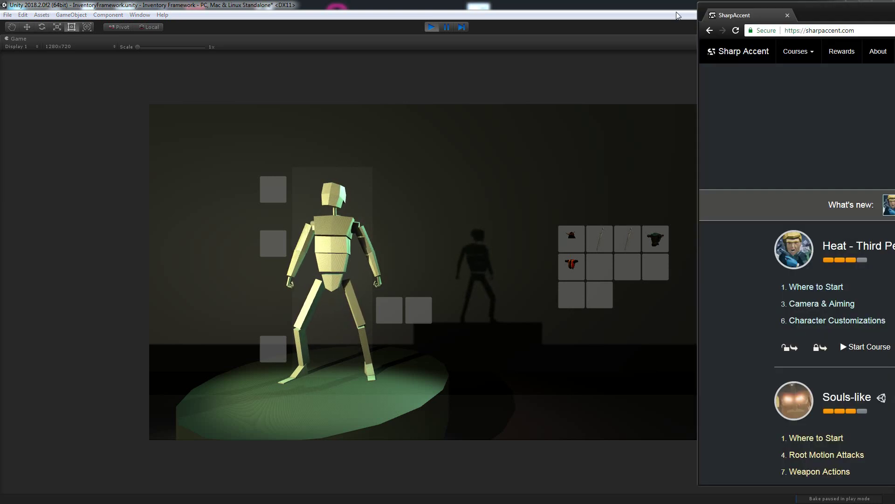
left_click_drag(894, 14, 255, 14)
double_click(256, 10)
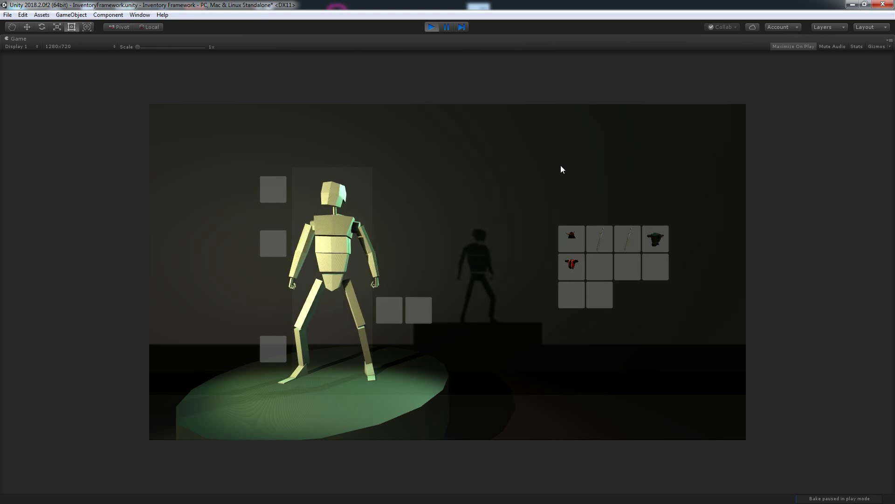
- Equip the helmet on the character's head and give the character two swords
mouse_move(576, 240)
left_mouse_down()
mouse_move(570, 254)
mouse_move(332, 232)
left_mouse_up()
mouse_move(570, 261)
left_mouse_down()
mouse_move(291, 258)
mouse_move(327, 250)
left_mouse_up()
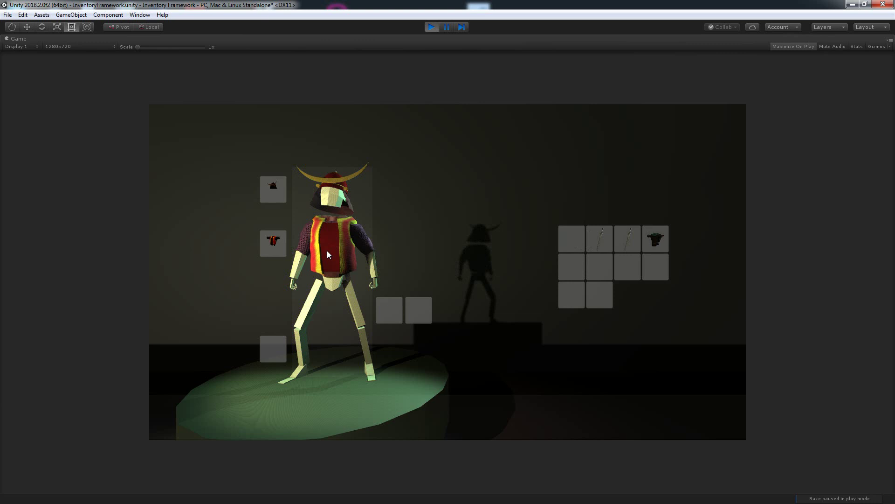
left_click_drag(635, 238, 392, 305)
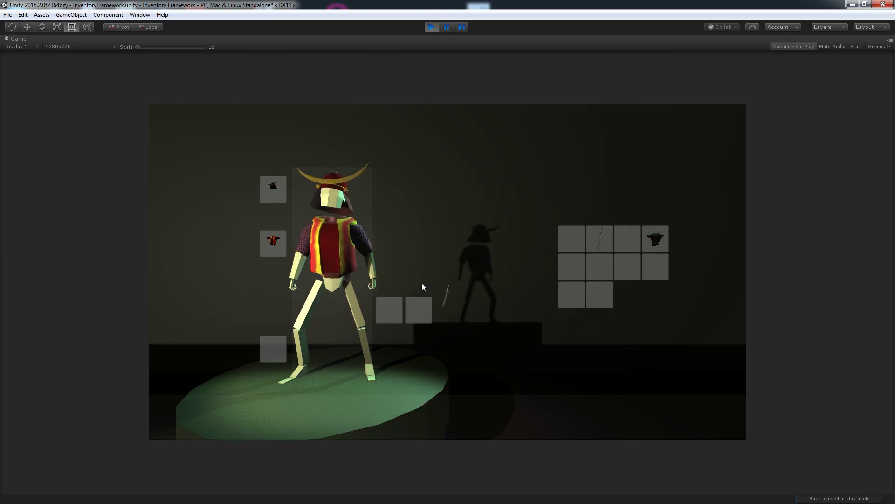
left_click_drag(599, 238, 408, 313)
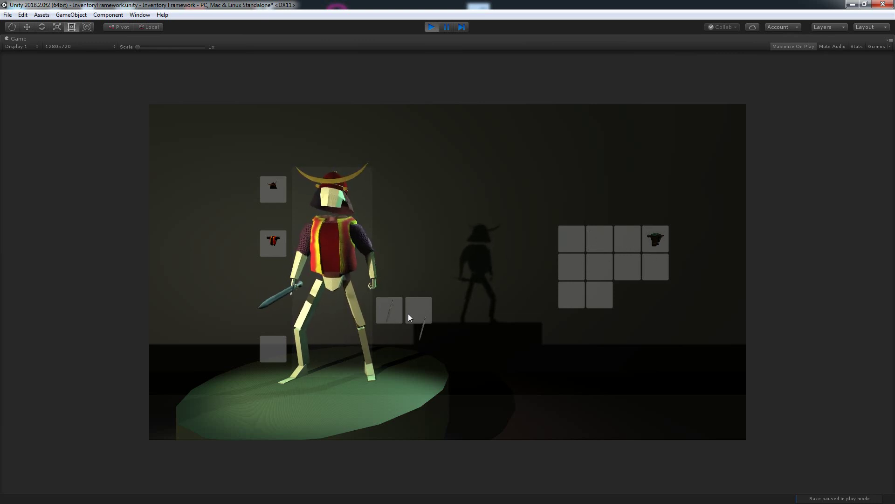